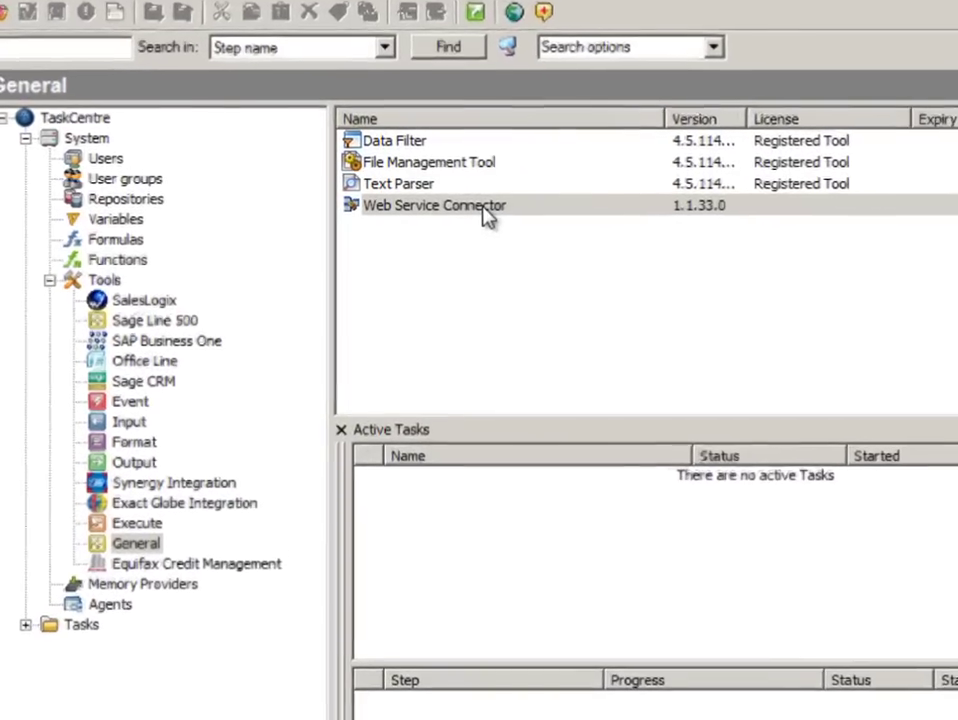
Create a Web Service Connector configuration named Capitals from the published WSDL definition at the edevcountriesdemo/service1.asmx?WSDL URL.
double_click(485, 212)
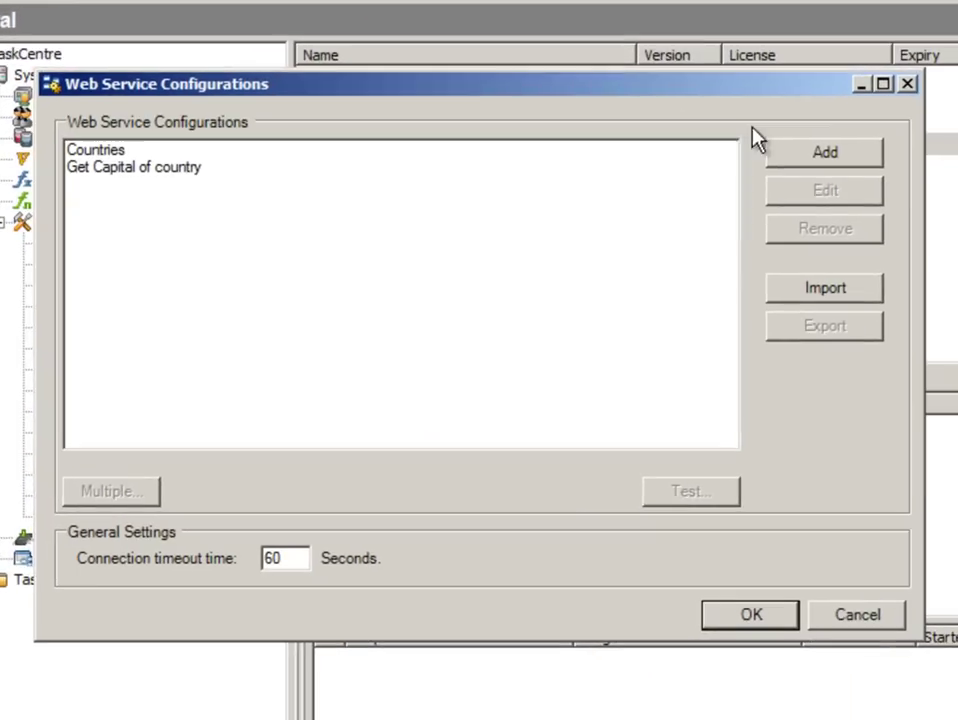
left_click(802, 157)
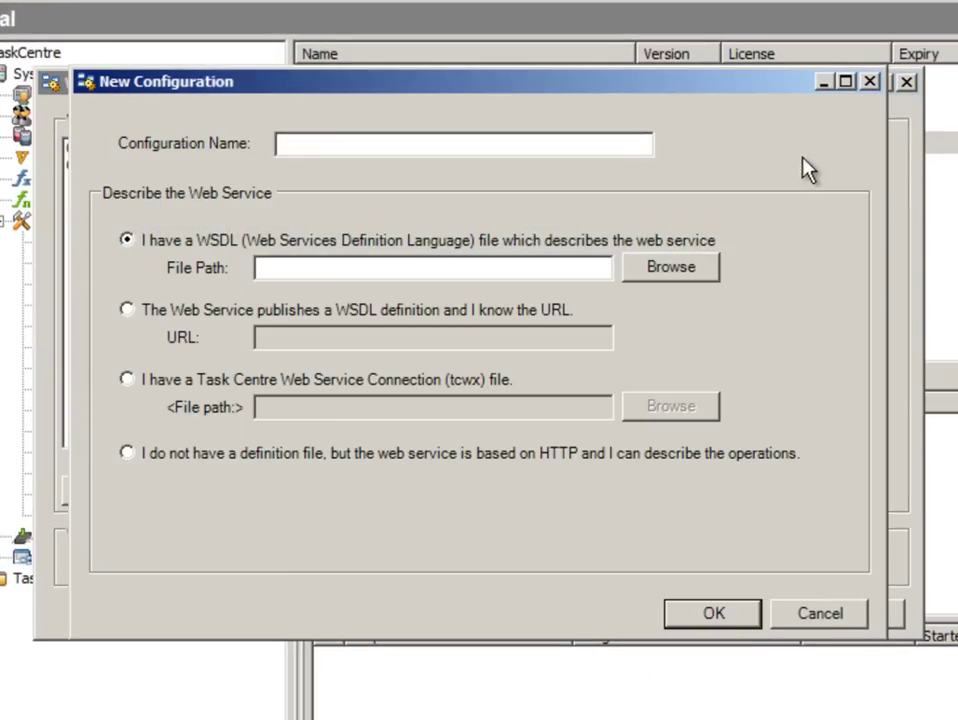
left_click(305, 146)
type("Capitals")
left_click(129, 310)
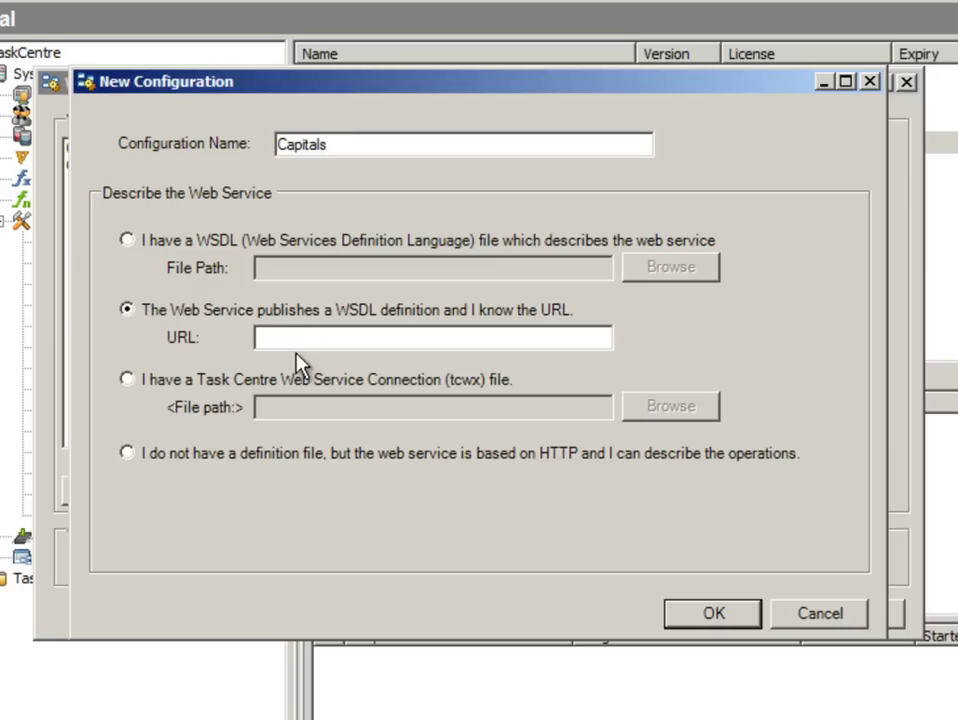
left_click(293, 338)
key("ctrl+v")
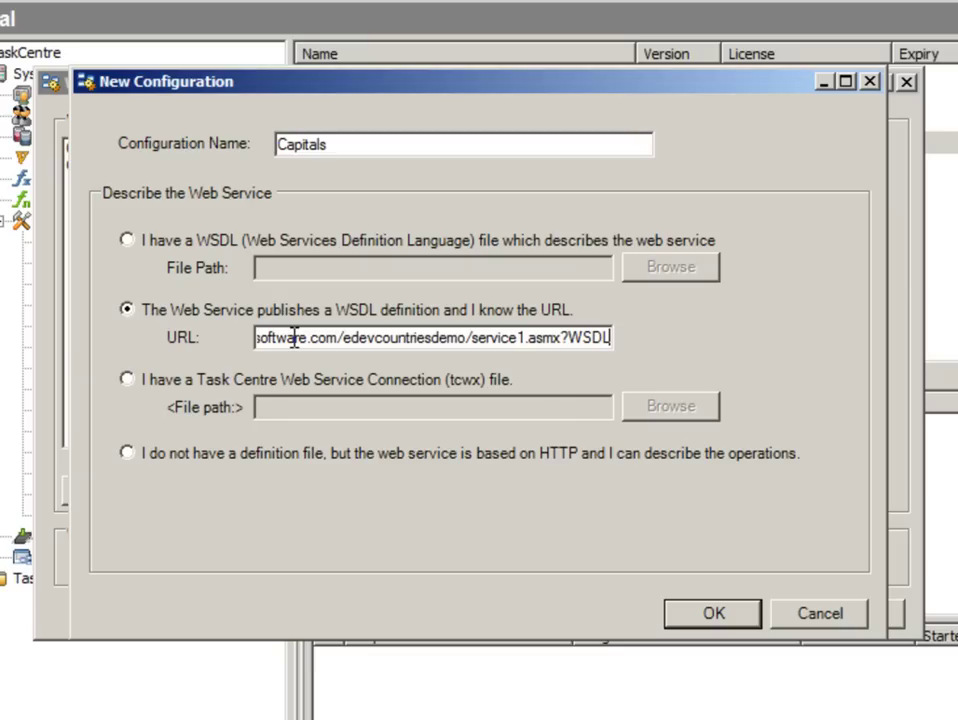
left_click(716, 622)
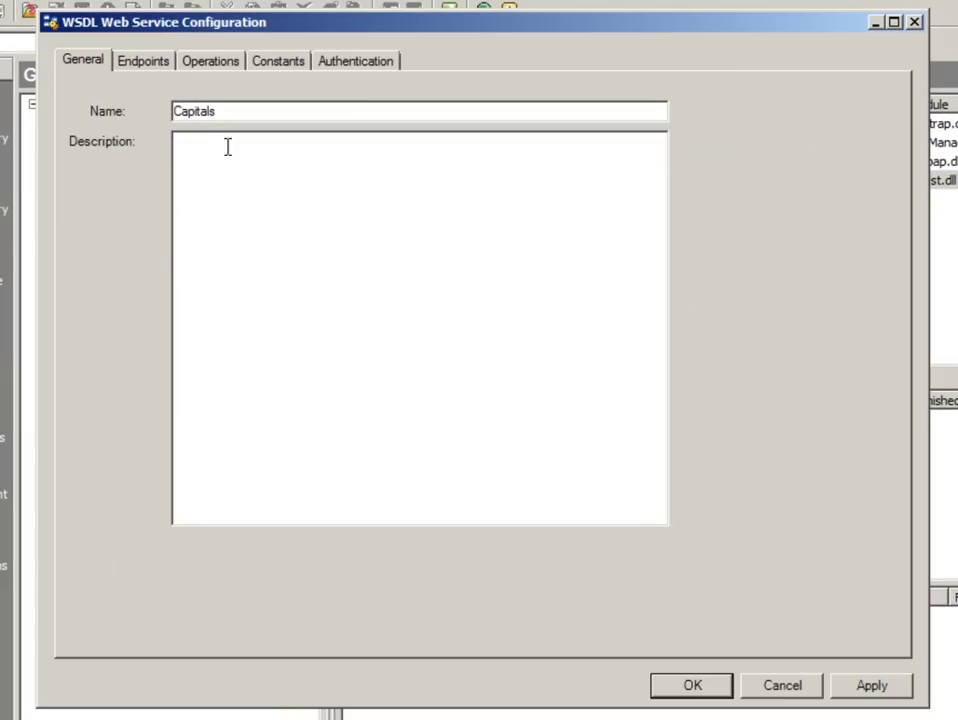
Review the Capitals configuration's endpoints, operations, constants and authentication, accept it and save the web service configurations.
left_click(155, 64)
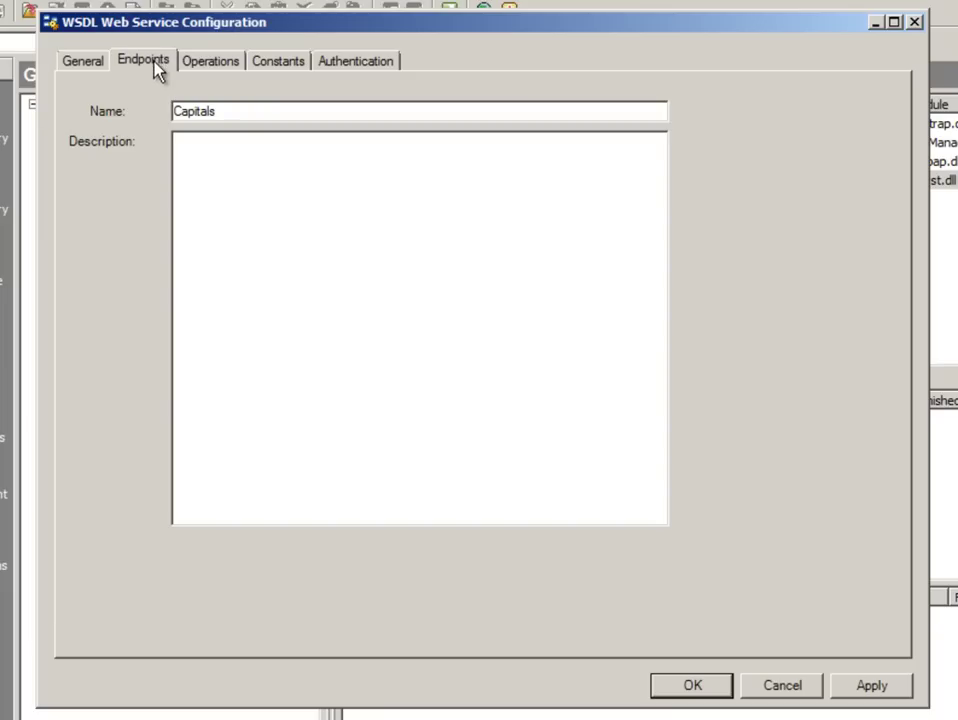
left_click(203, 66)
left_click(263, 62)
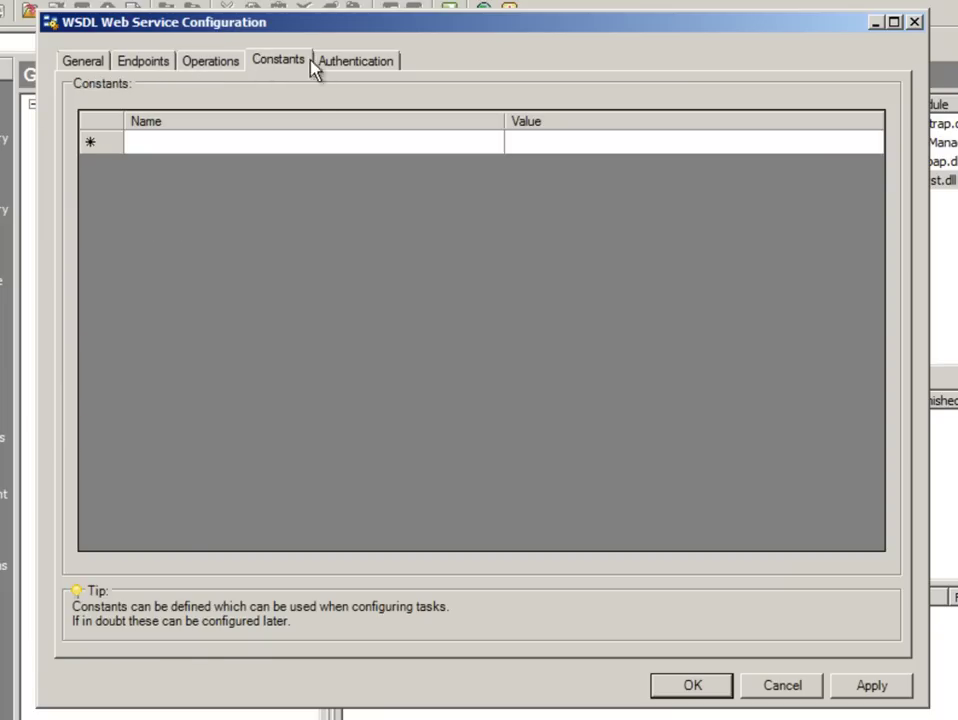
left_click(332, 62)
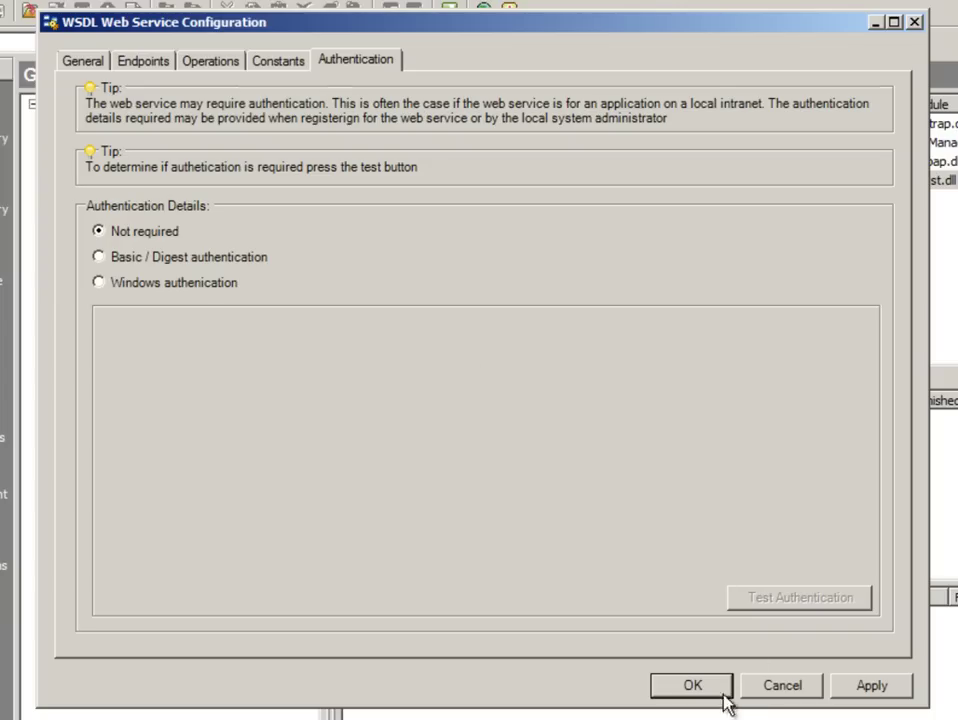
left_click(714, 686)
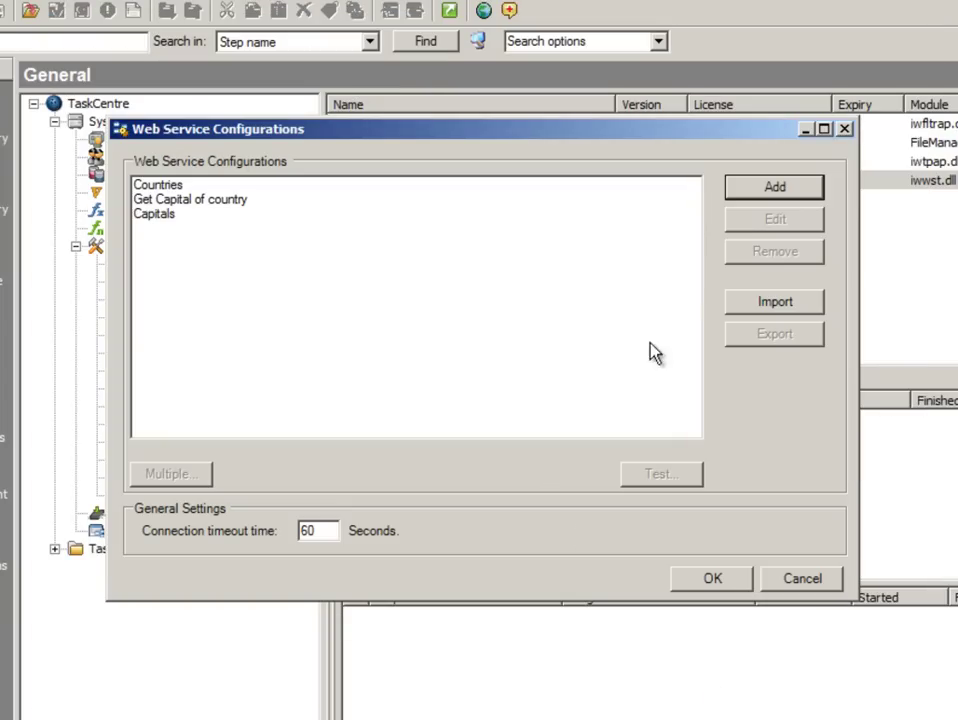
left_click(712, 580)
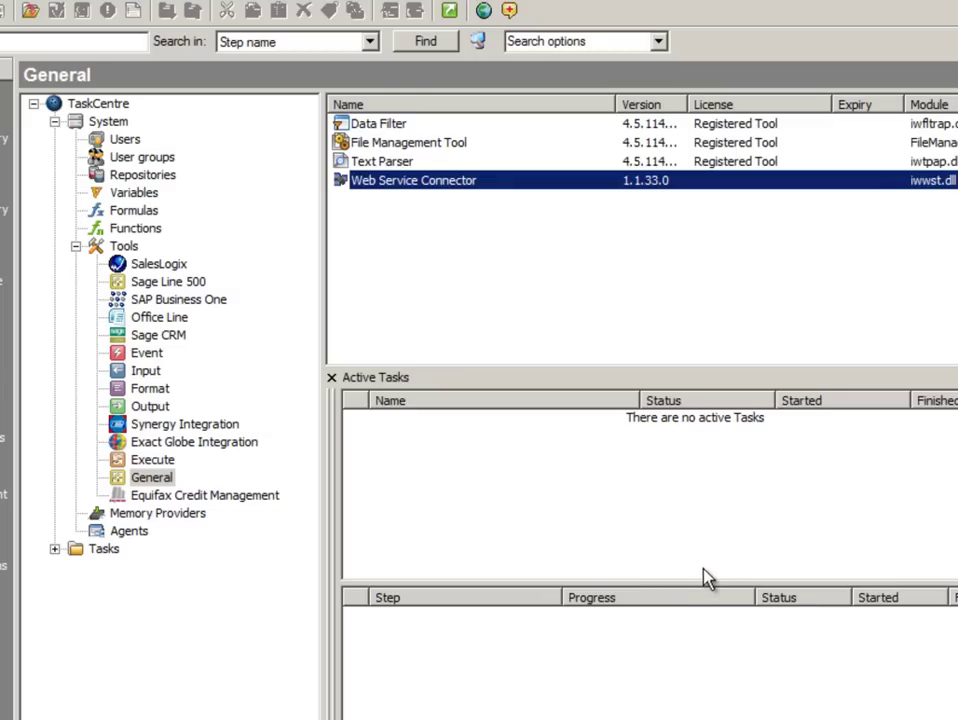
Open the Countries demo web service task and add a Web Service Connector step between the database query and file saving steps.
double_click(103, 549)
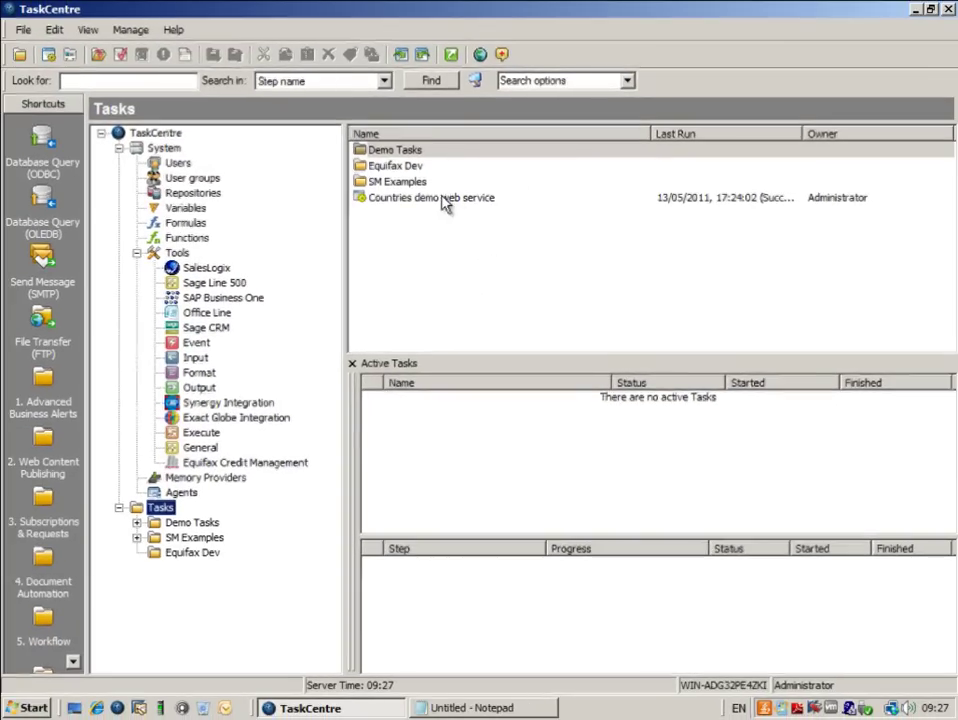
double_click(443, 198)
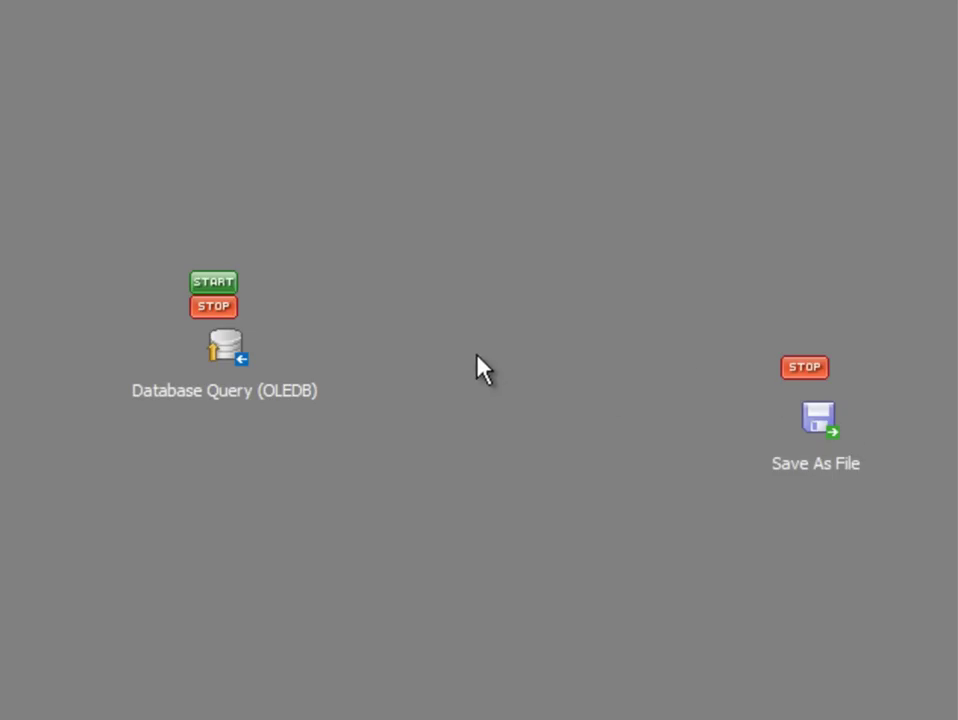
right_click(477, 356)
mouse_move(497, 368)
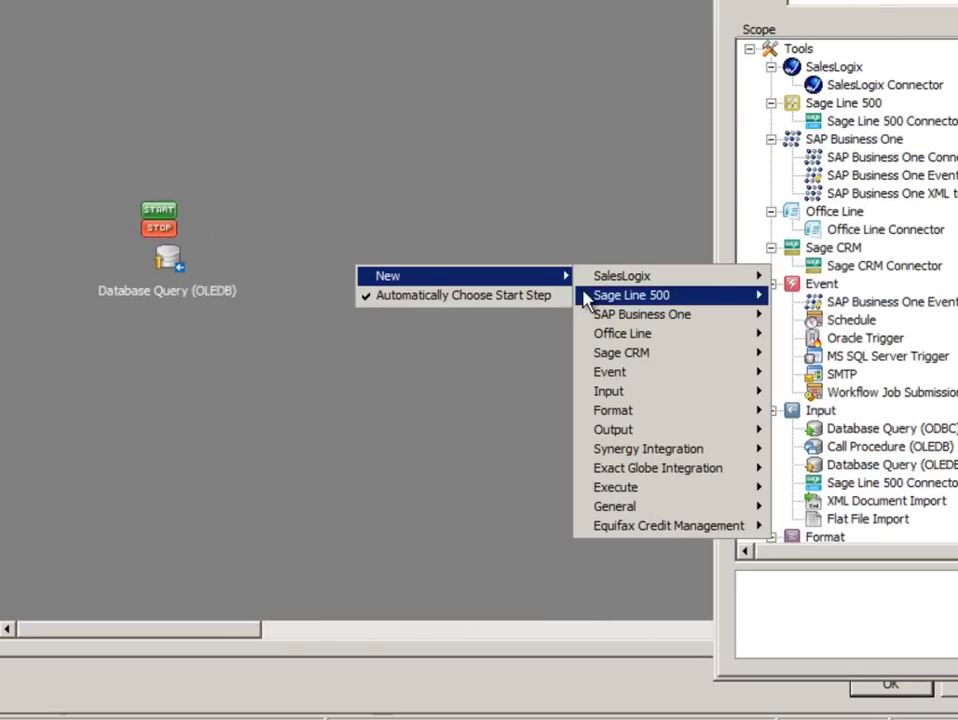
mouse_move(632, 508)
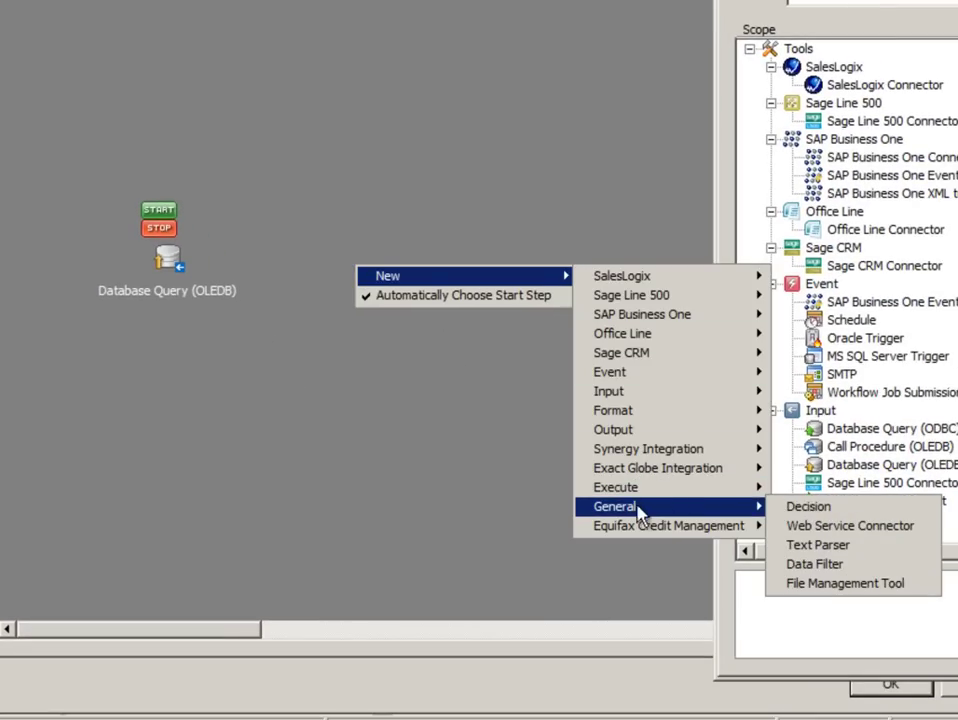
left_click(814, 527)
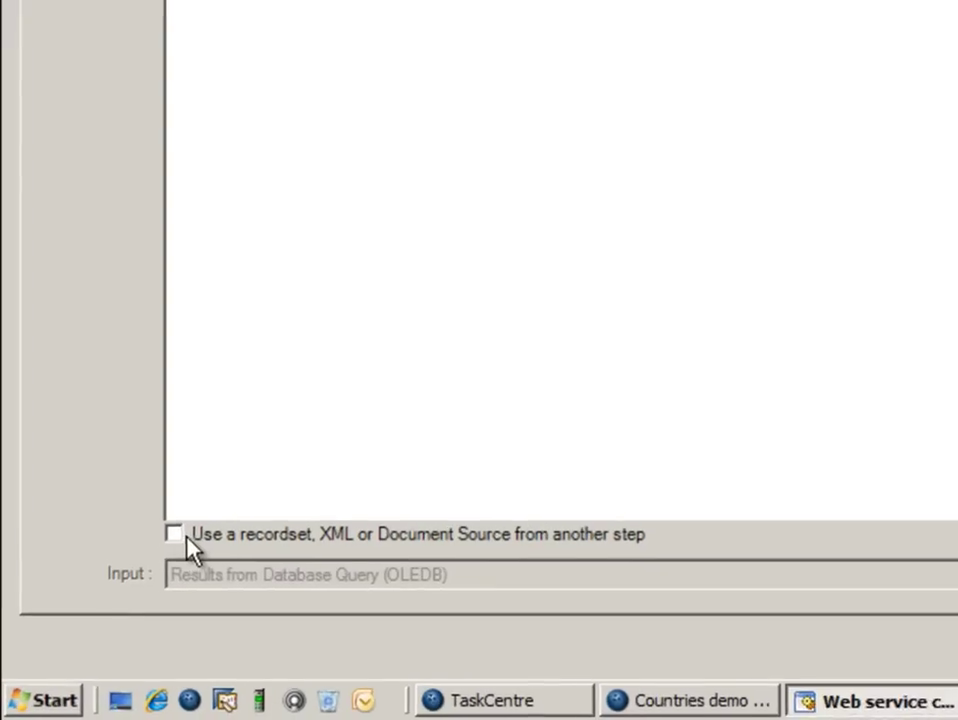
Use the Database Query (OLEDB) results as the connector's input and select the Capitals web service with the GetCapitalCity operation.
left_click(176, 535)
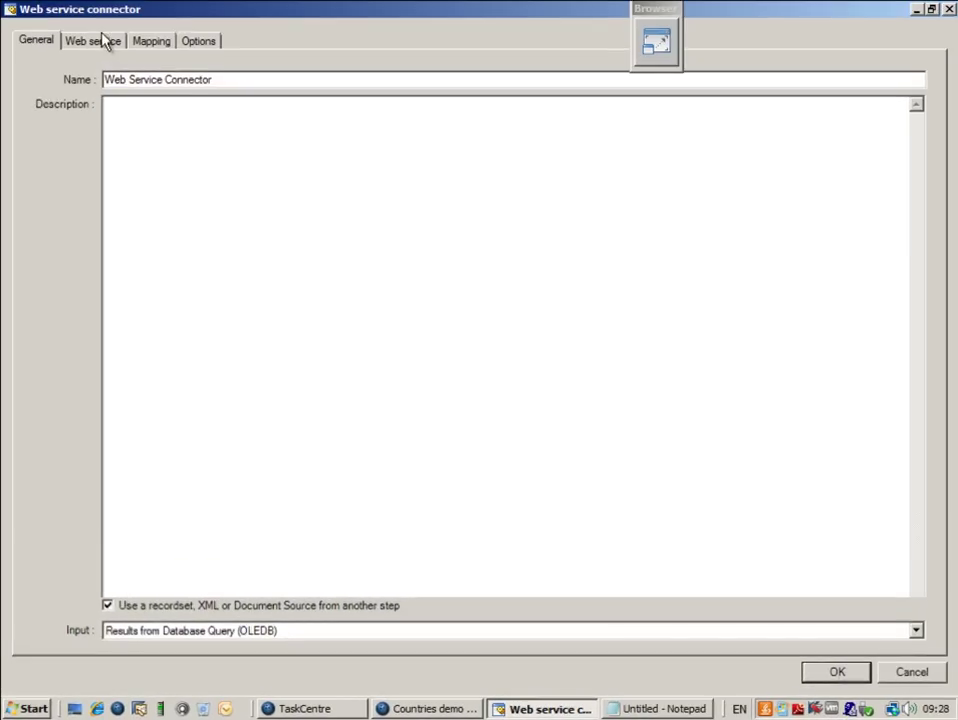
left_click(102, 47)
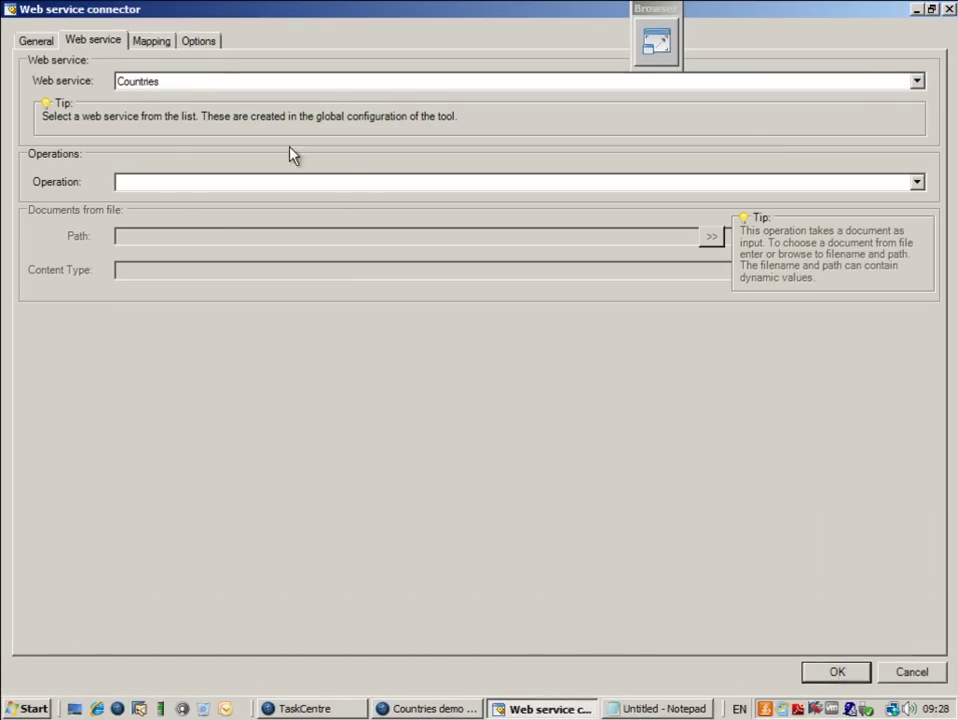
left_click(922, 80)
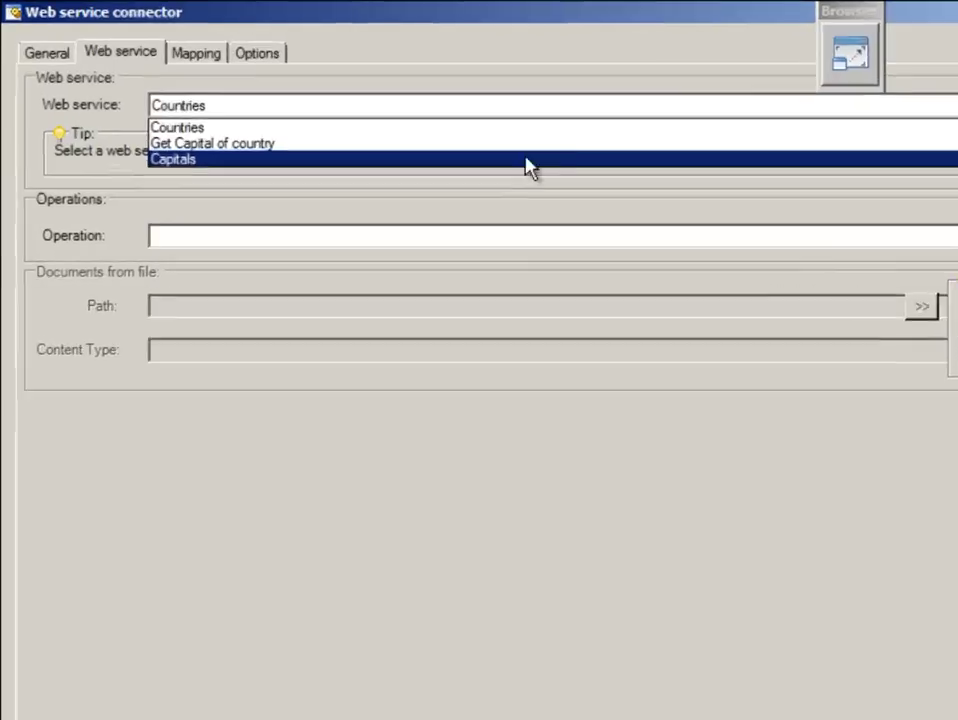
left_click(412, 124)
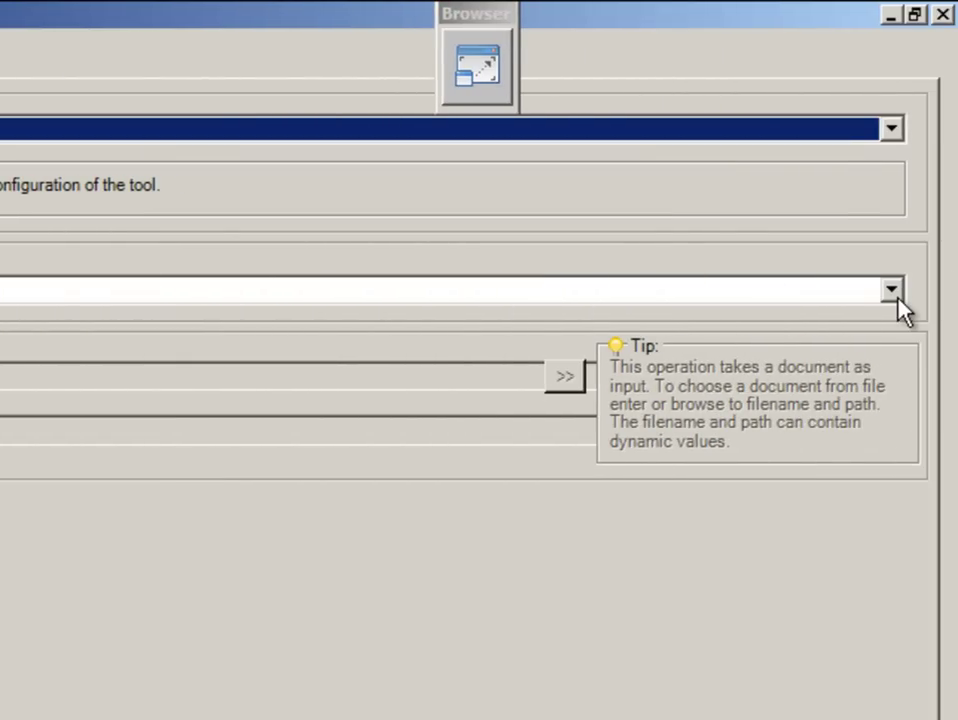
left_click(897, 298)
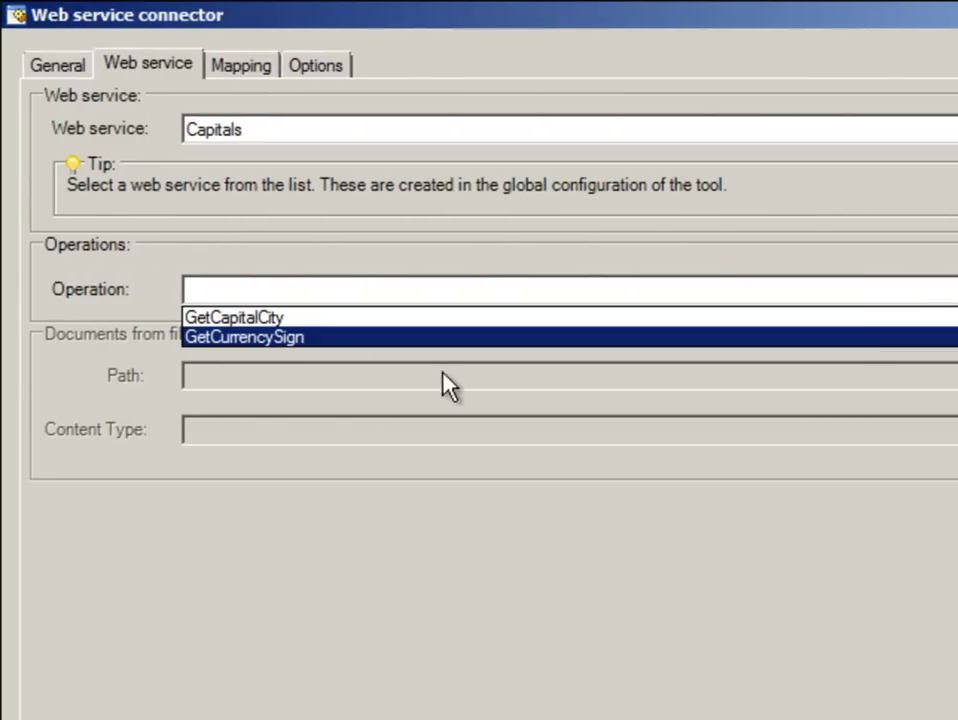
left_click(270, 322)
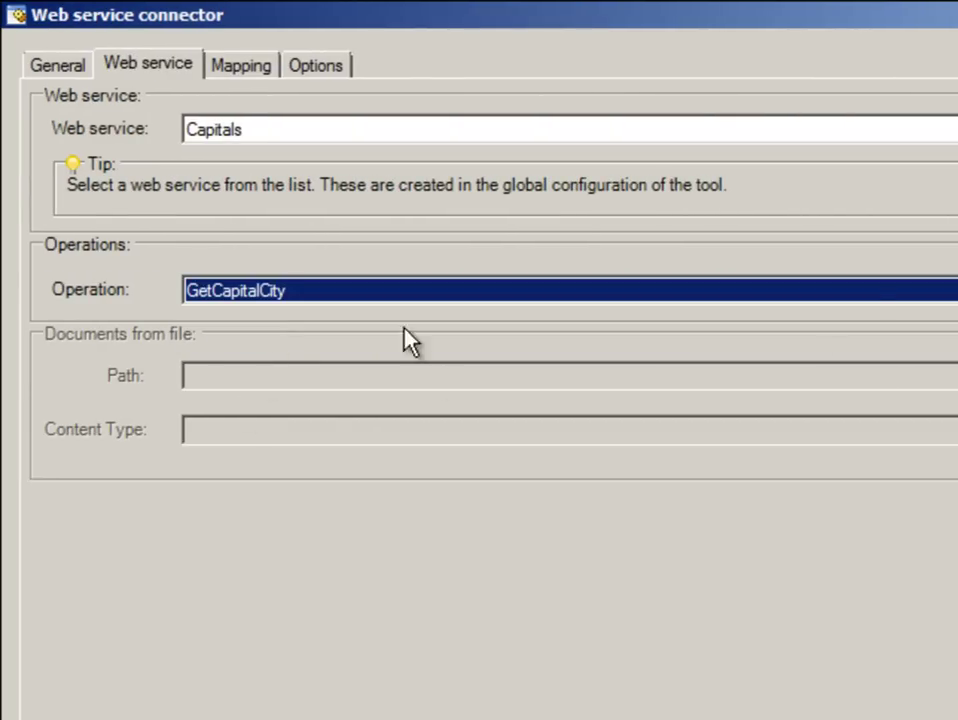
Map the CountryCode input field to the web service's cSymbol element and accept the connector settings.
left_click(258, 66)
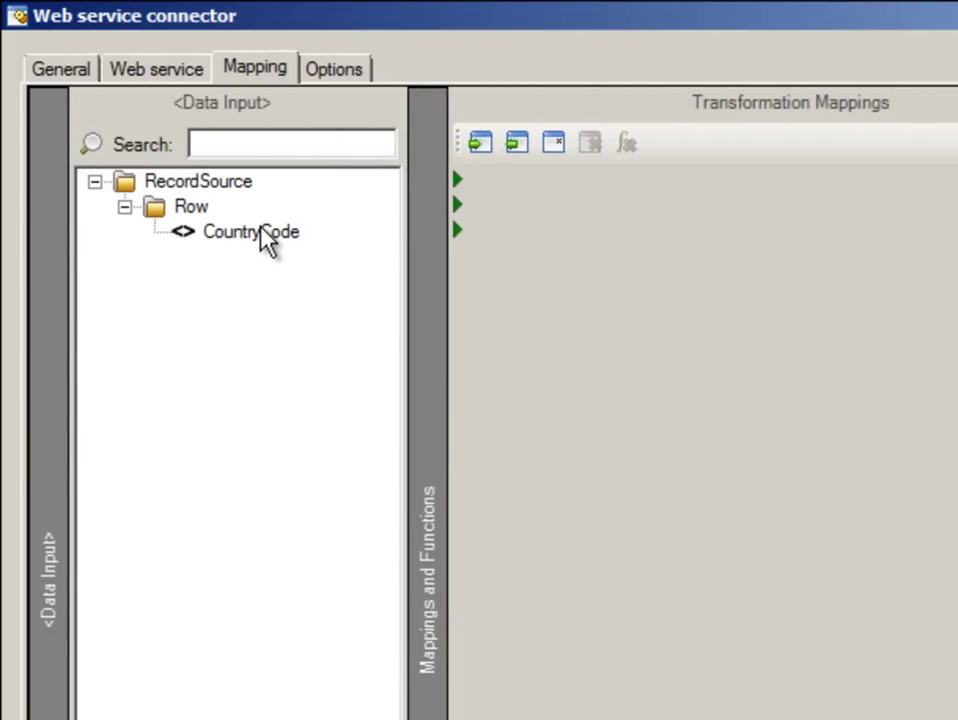
left_click_drag(264, 233, 945, 226)
left_click_drag(304, 225, 741, 262)
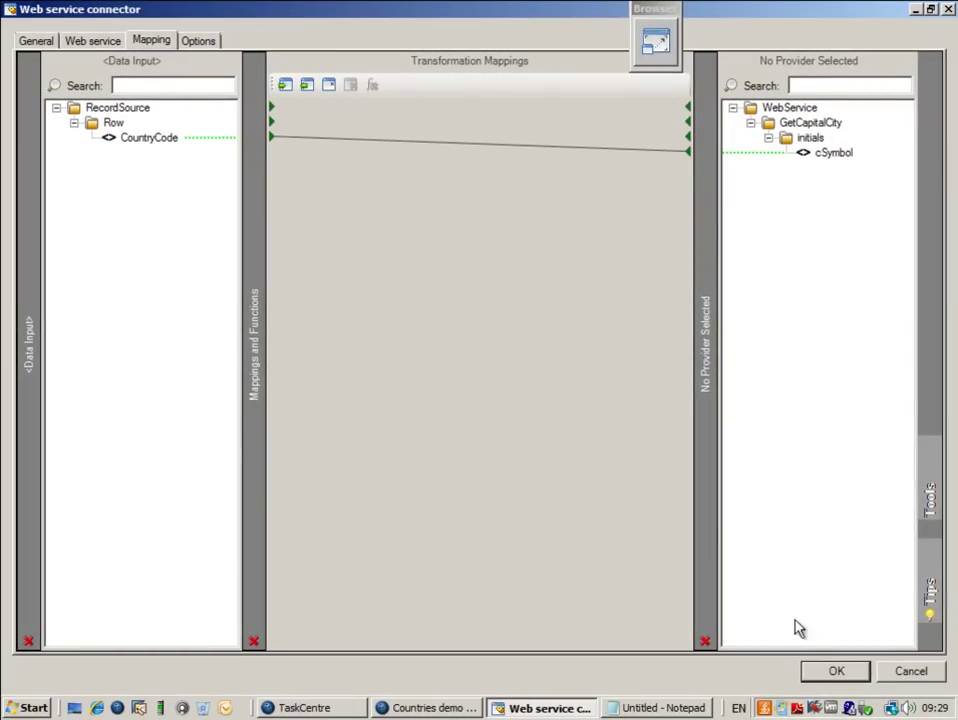
left_click(829, 674)
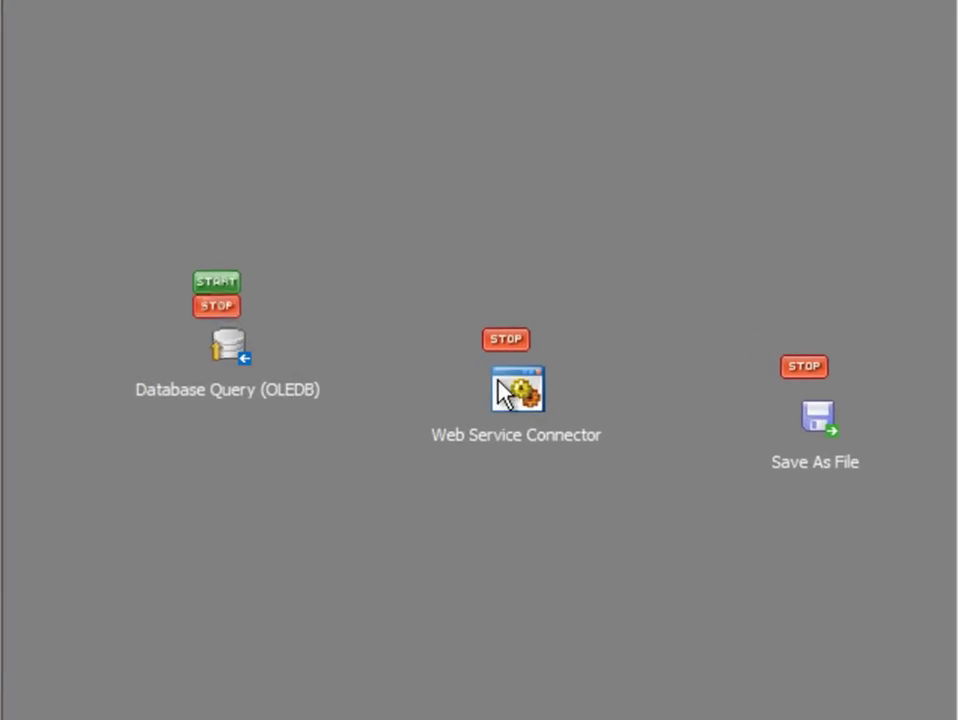
Link Database Query (OLEDB) to Web Service Connector and on to Save As File, and save the task.
left_click_drag(505, 390, 520, 397)
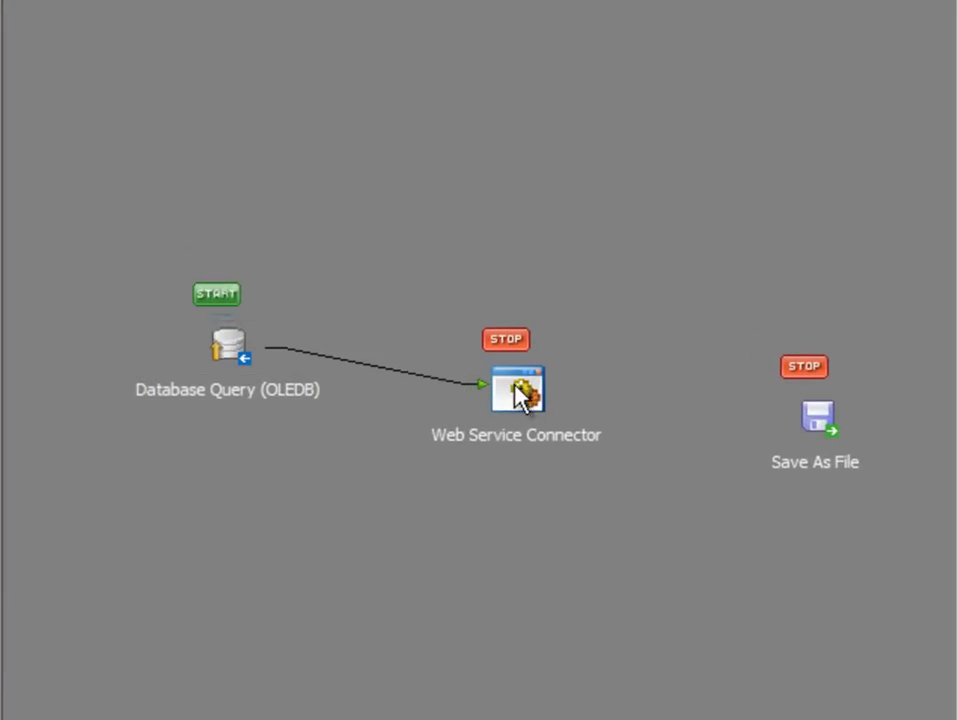
left_click(830, 417)
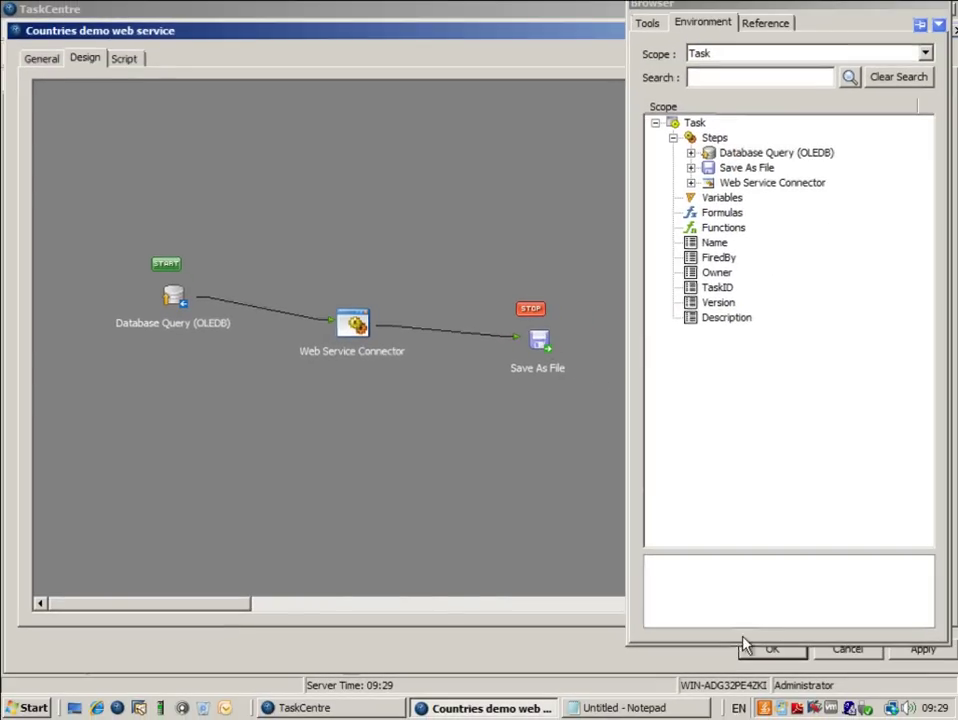
left_click(770, 651)
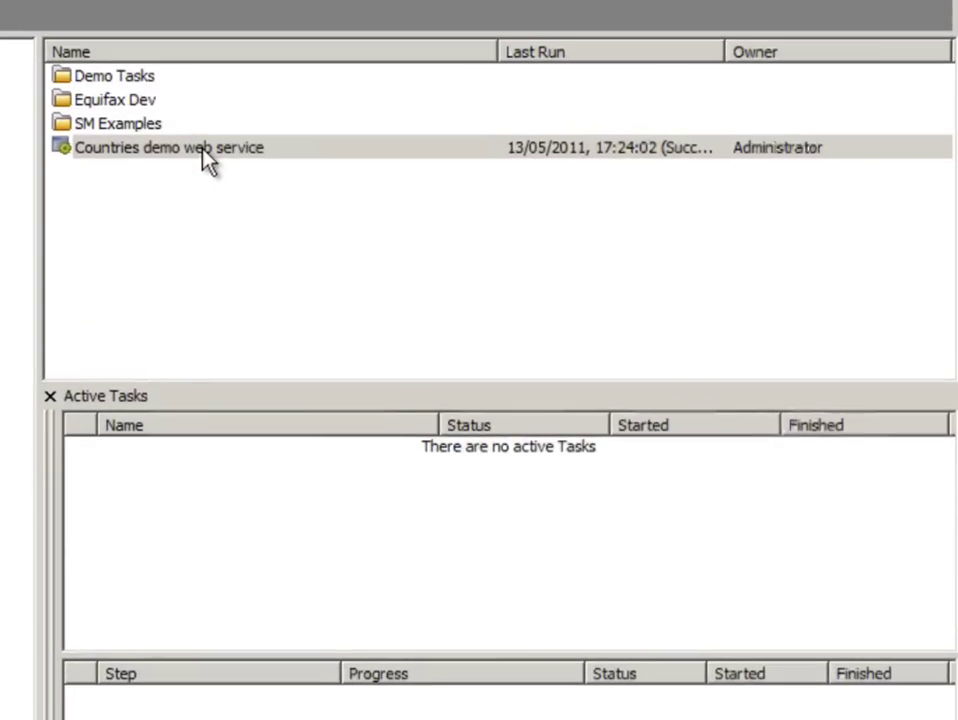
Queue the Countries demo web service task for immediate execution and open Capital of country.xml from the desktop.
right_click(456, 202)
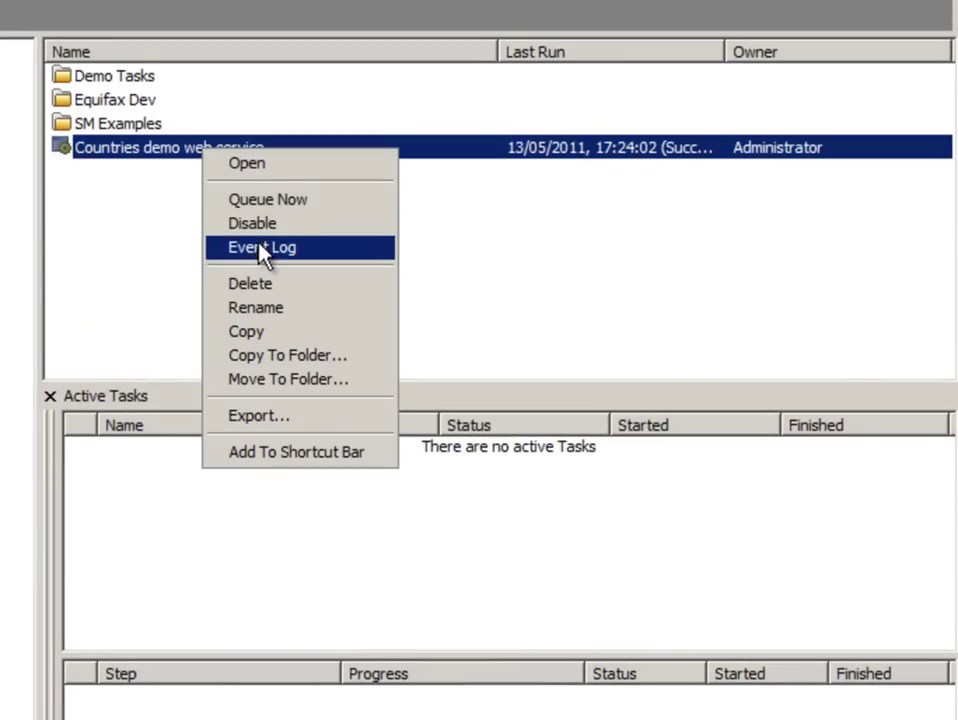
left_click(265, 200)
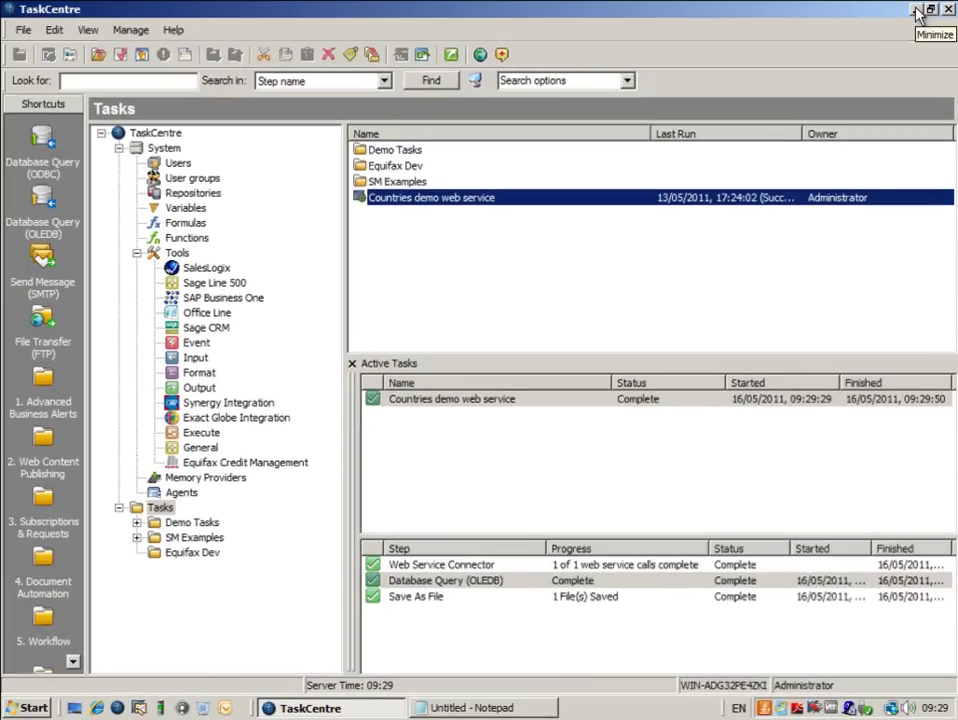
left_click(918, 12)
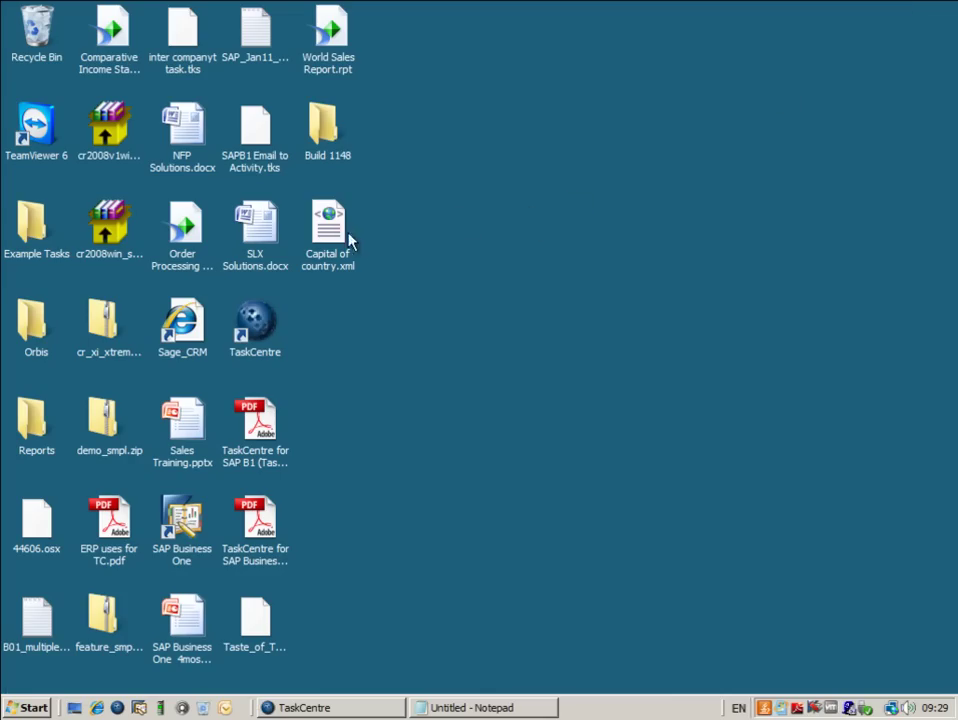
double_click(330, 225)
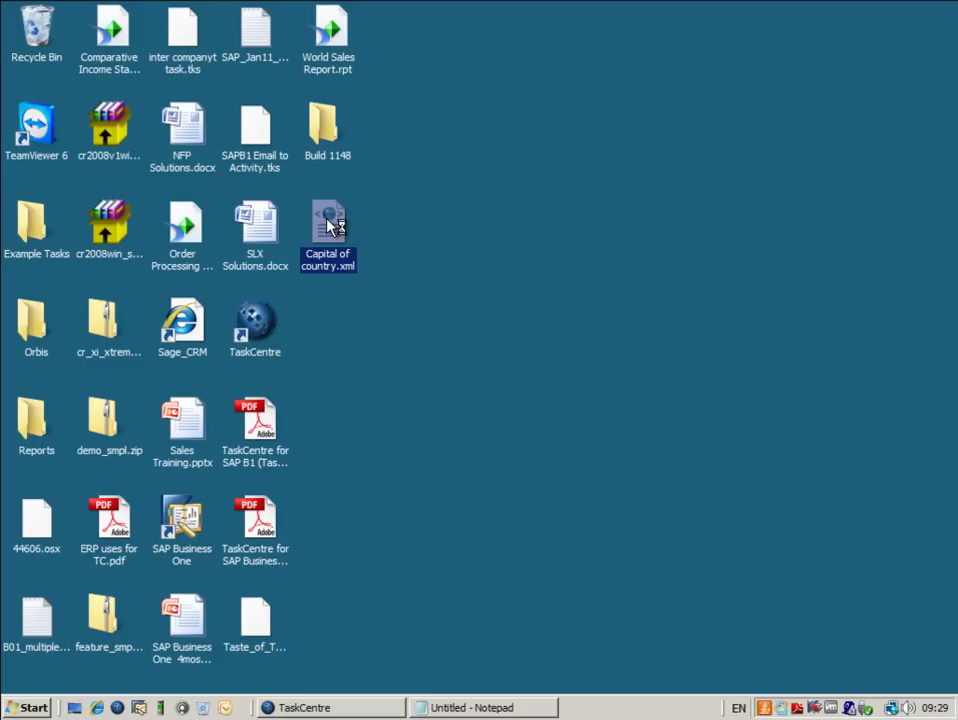